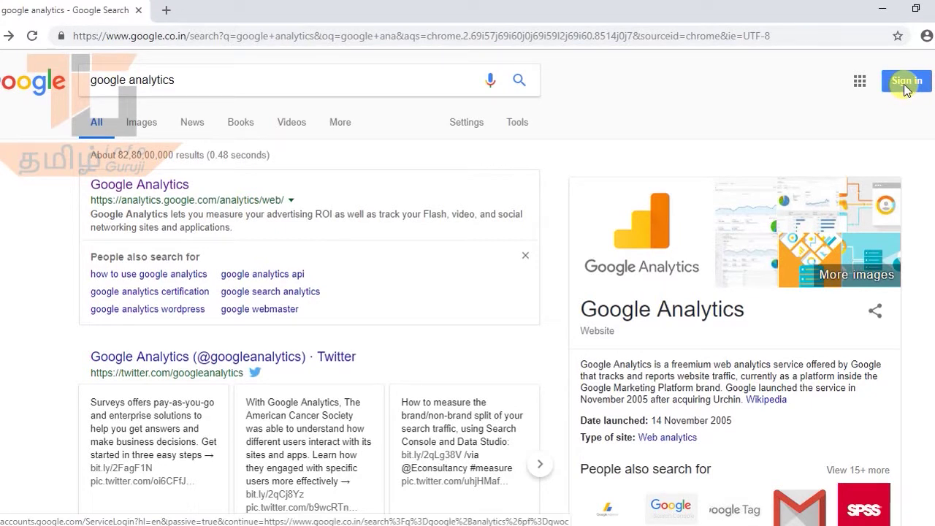
Open the Google Analytics site from the search results and sign in with the saved account by entering its password.
left_click(165, 191)
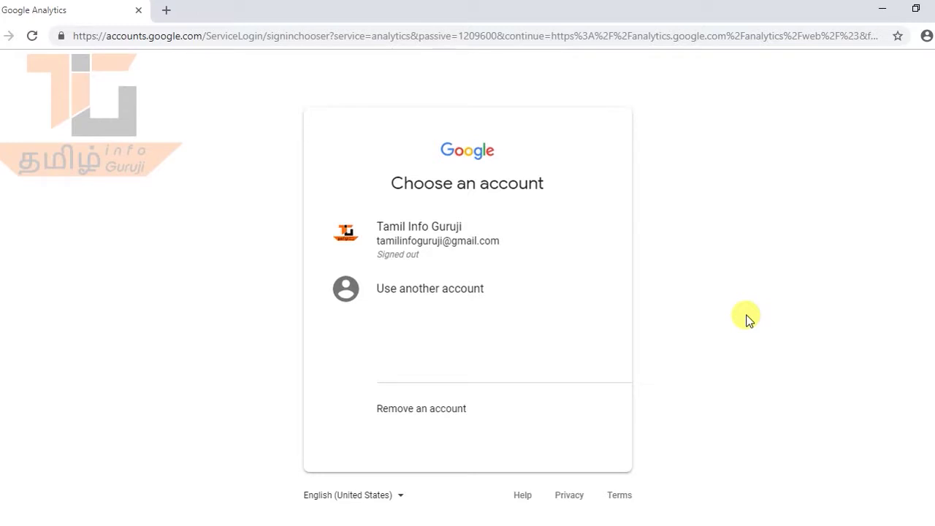
left_click(436, 239)
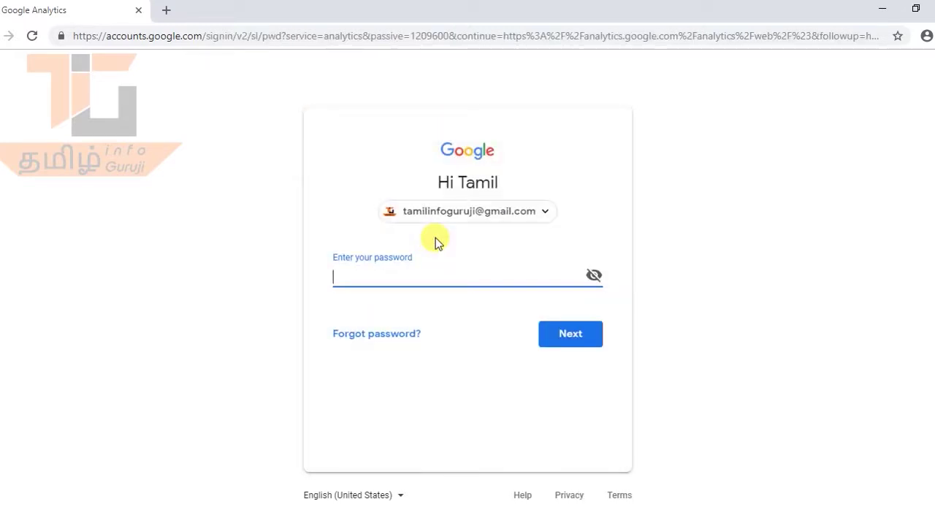
type("**********")
left_click(592, 340)
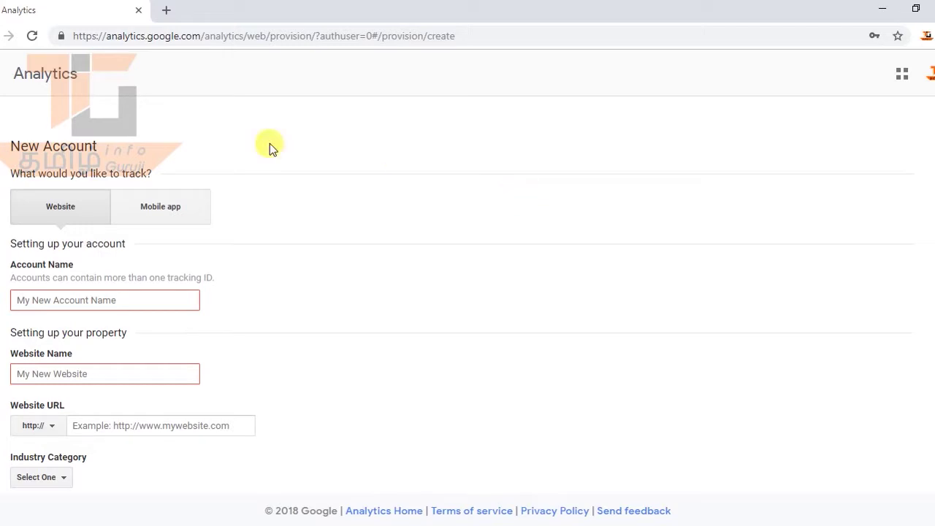
Choose to track a website and enter "Tamil Info Guruji" as the account name.
left_click(173, 214)
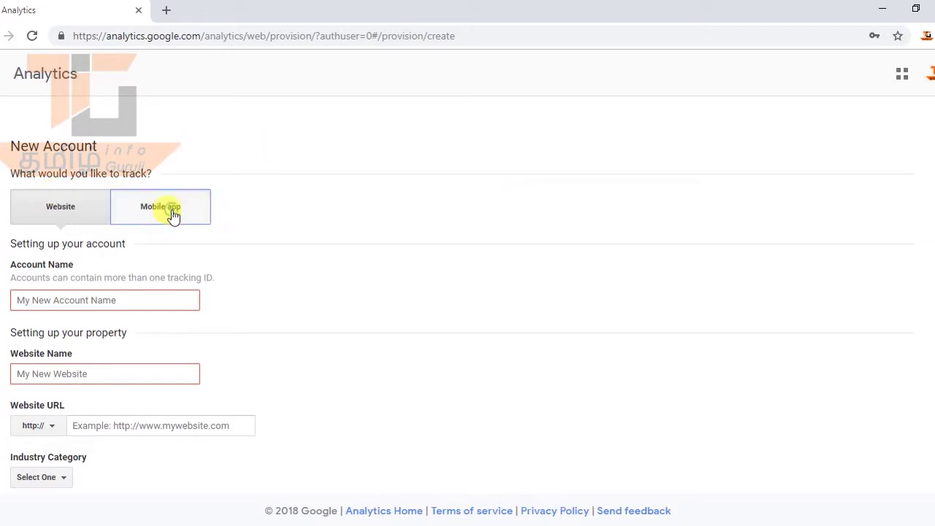
left_click(59, 216)
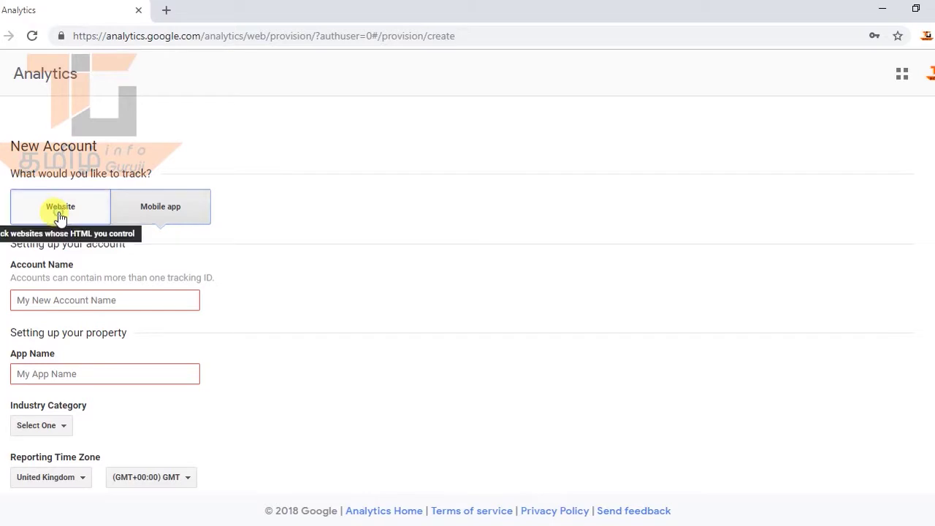
left_click(87, 301)
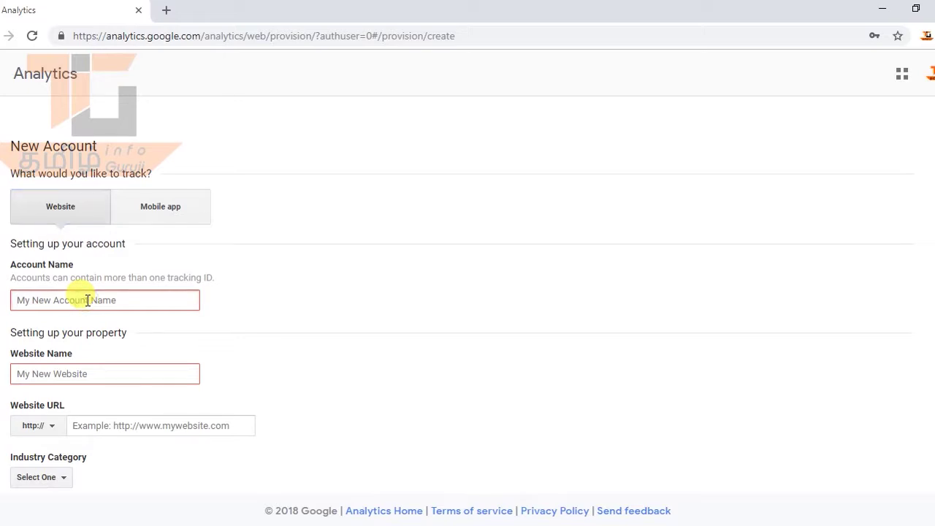
type("Tami")
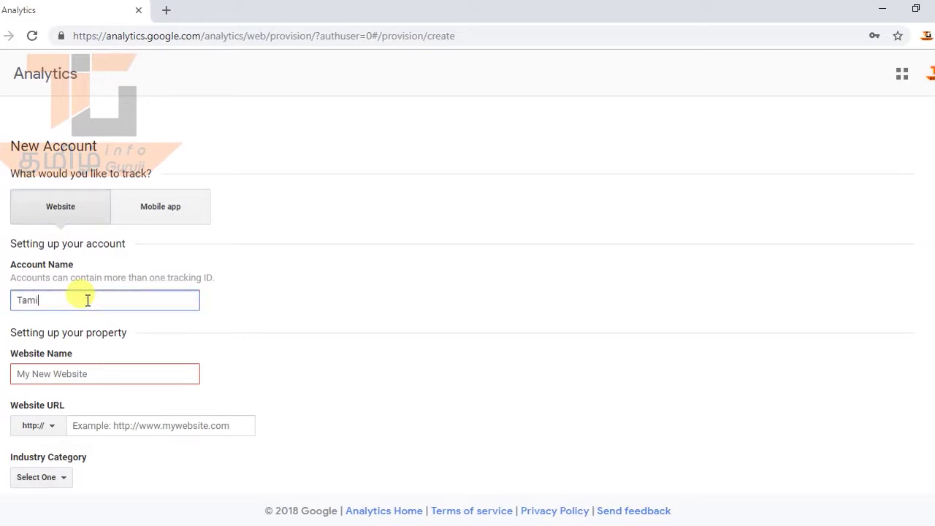
type("l Info Guruji")
key("Tab")
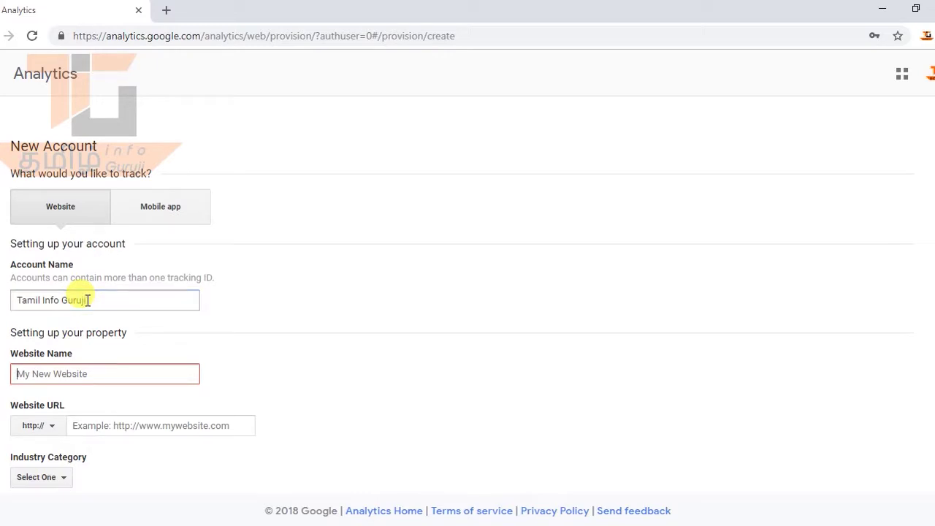
Enter "Tamil Info Guruji" as the website name in the property setup.
type("T")
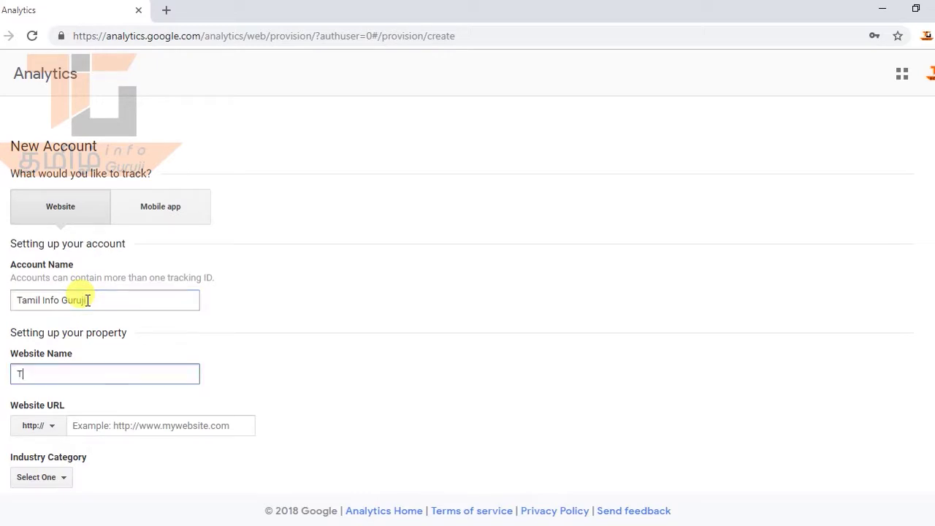
type("amil Infor")
key("BackSpace")
key("BackSpace")
type("Guruji")
key("Tab")
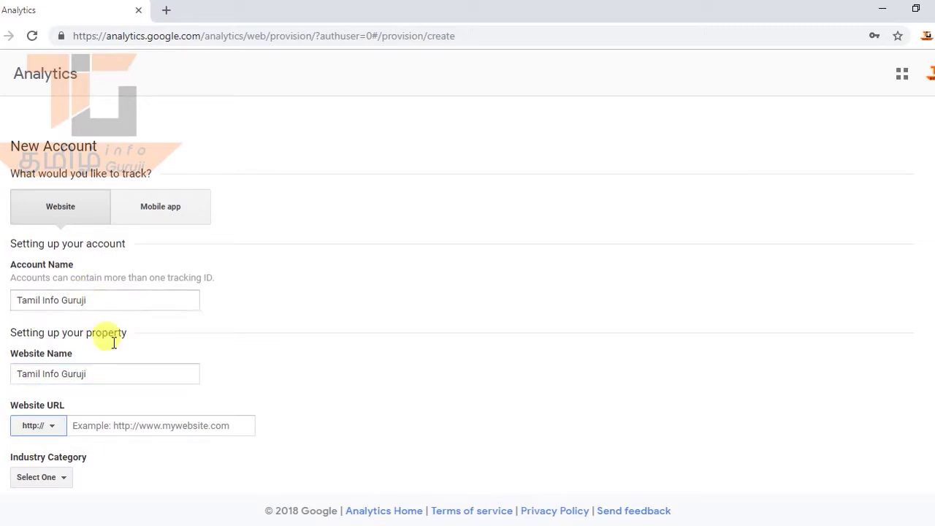
left_click(56, 429)
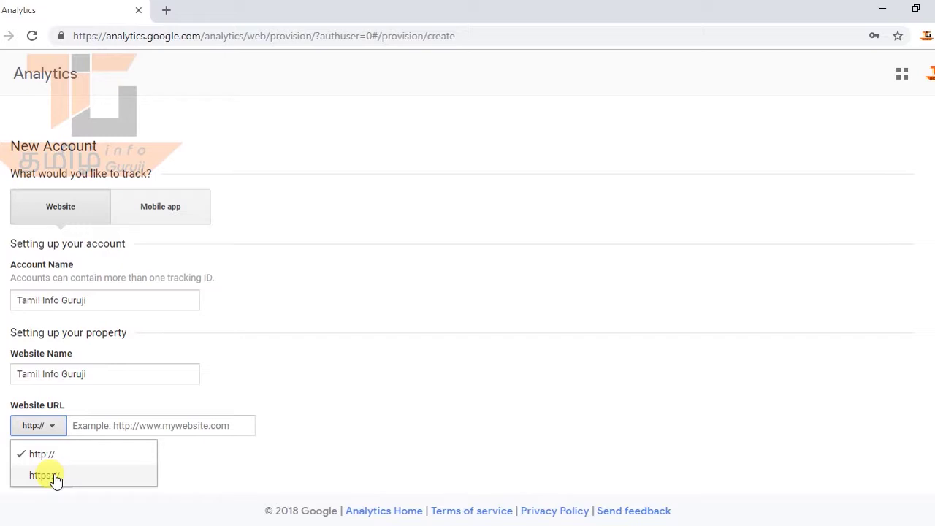
left_click(137, 421)
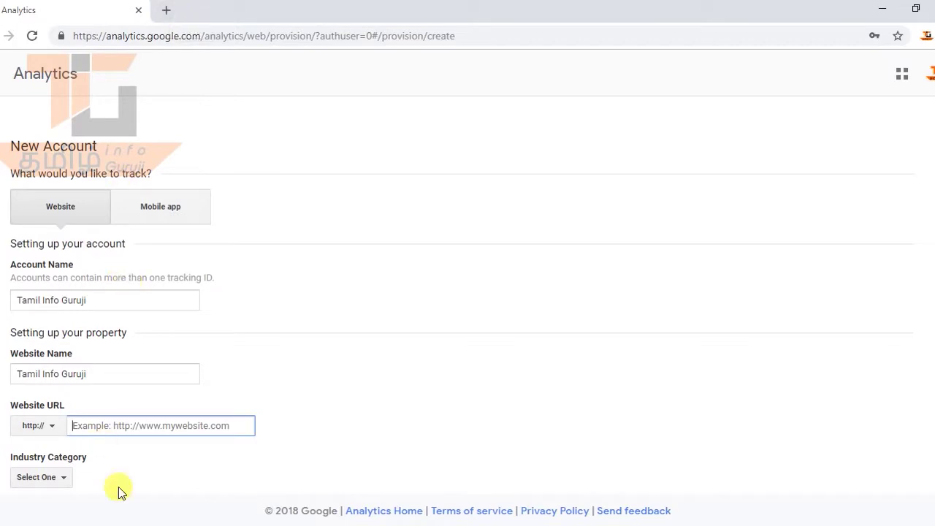
type("www.")
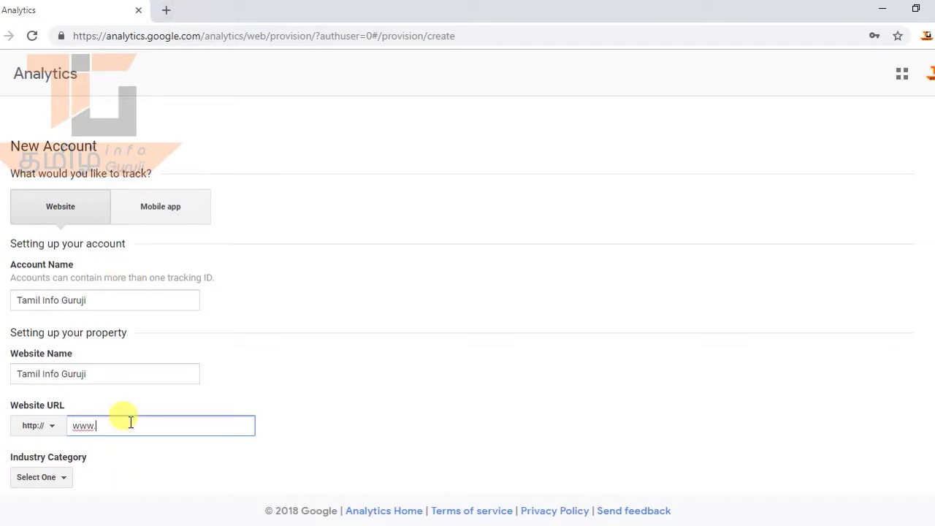
type("tamilinfoguruji.com")
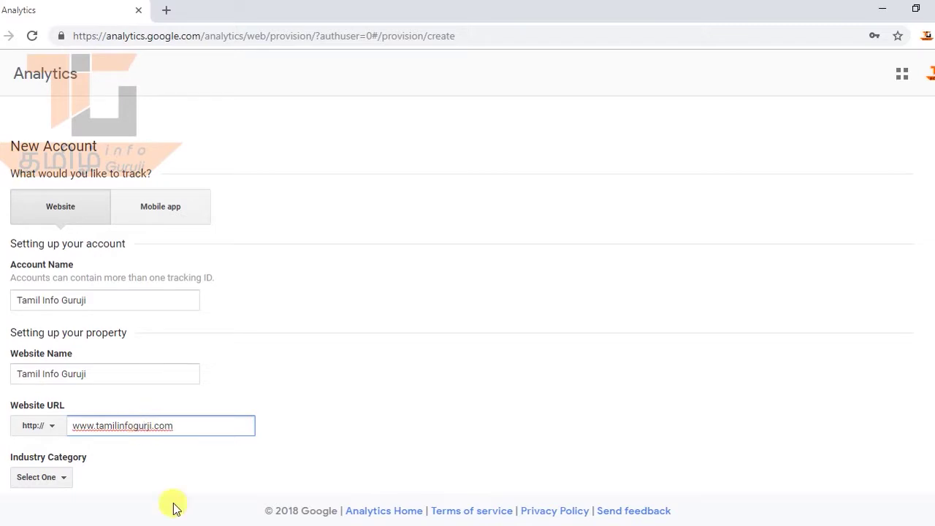
key("Left")
key("Left")
key("Left")
key("Left")
key("Left")
key("Left")
type("u")
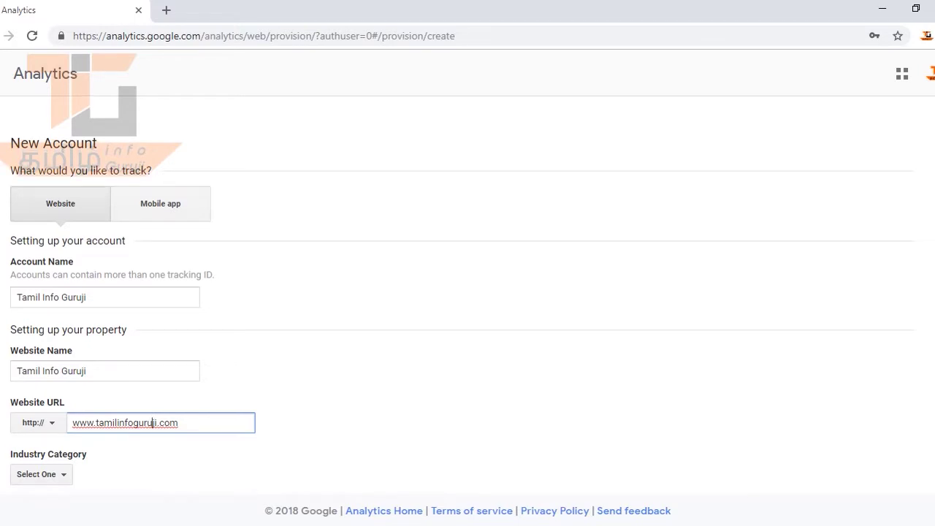
Set the property's industry category to Computers and Electronics.
scroll(468, 307, "down", 2)
scroll(676, 302, "down", 1)
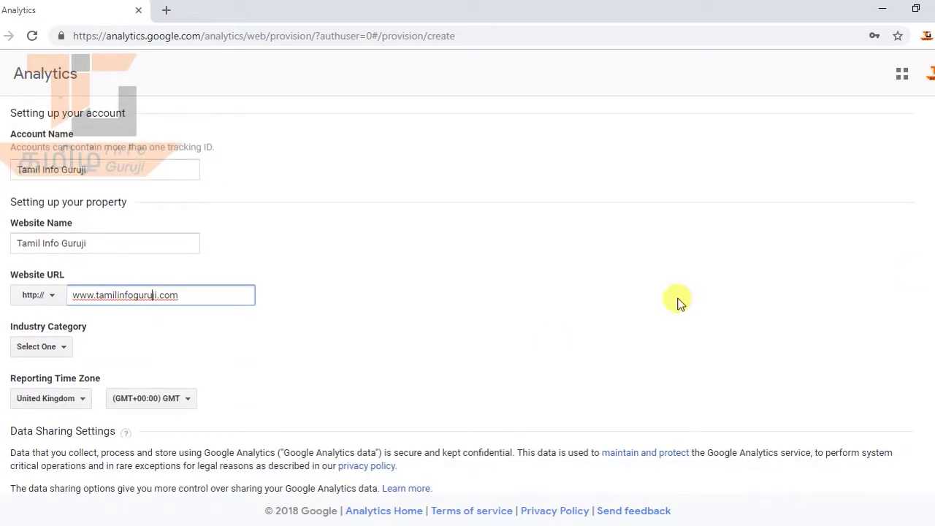
left_click(40, 354)
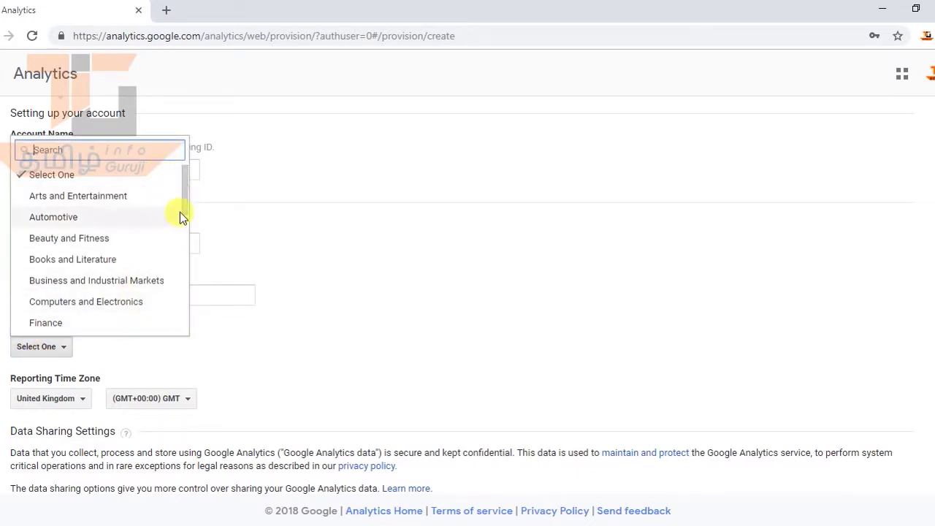
mouse_move(186, 204)
left_mouse_down()
mouse_move(189, 327)
mouse_move(180, 215)
left_mouse_up()
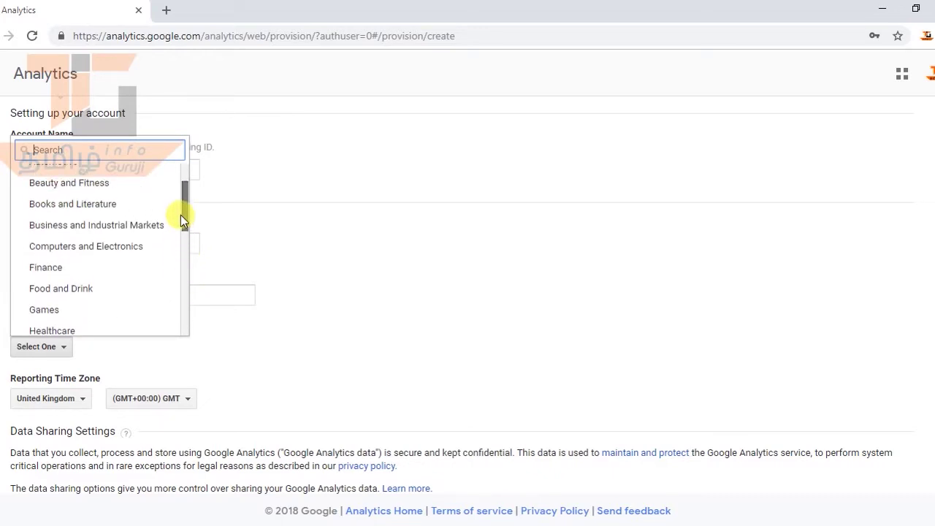
left_click(134, 245)
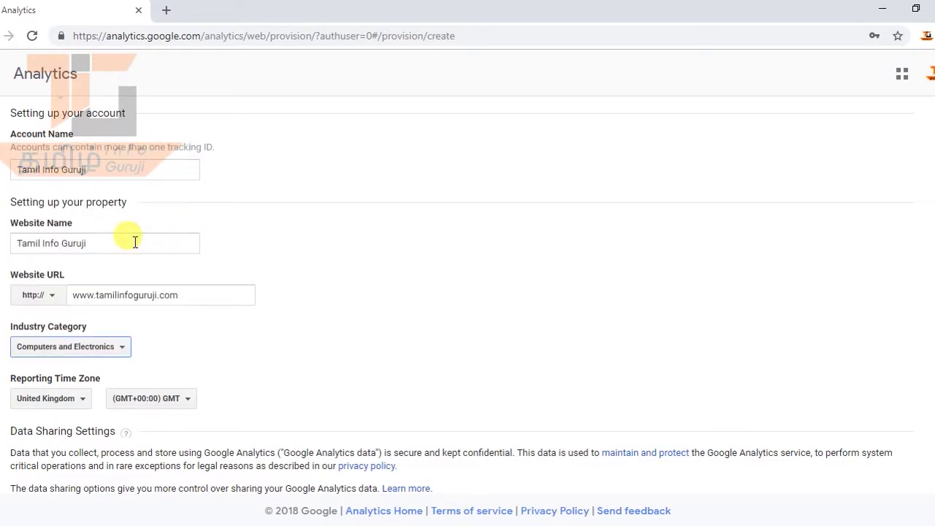
Set the reporting time zone country to India.
left_click(80, 401)
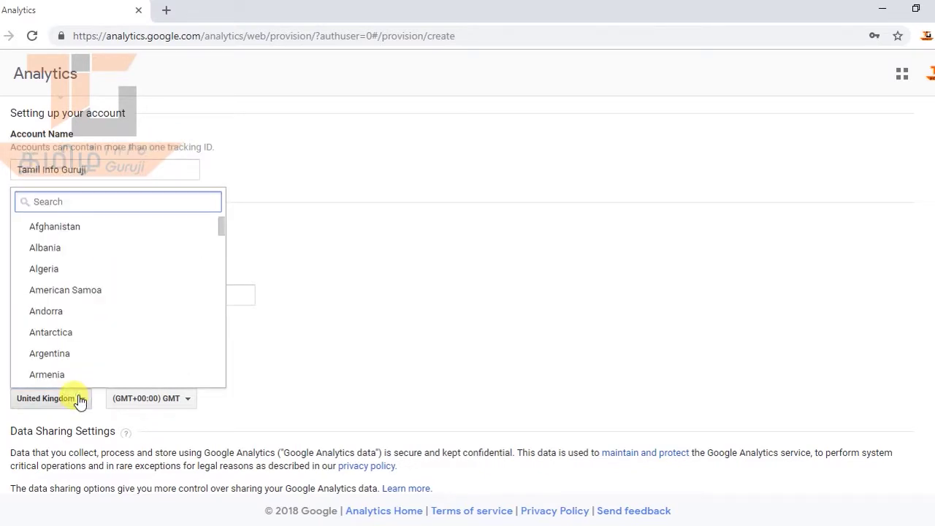
type("Ind")
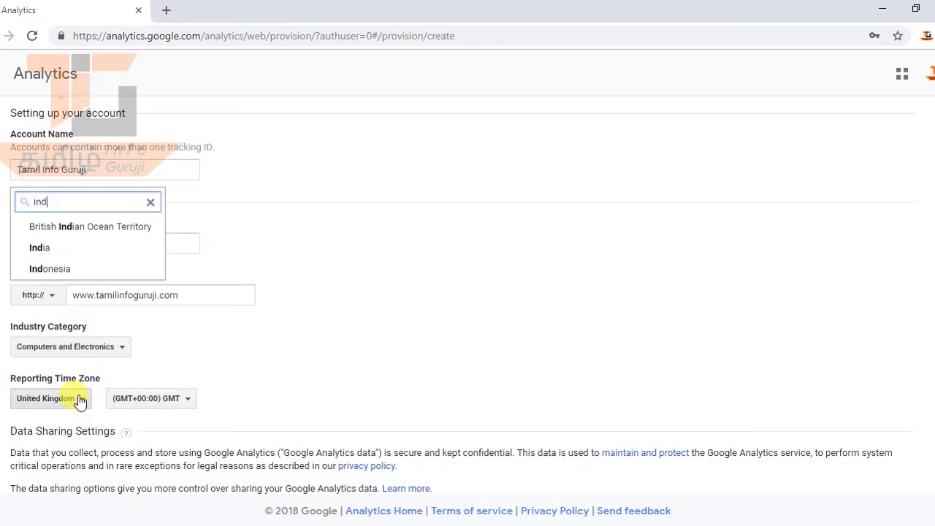
left_click(38, 248)
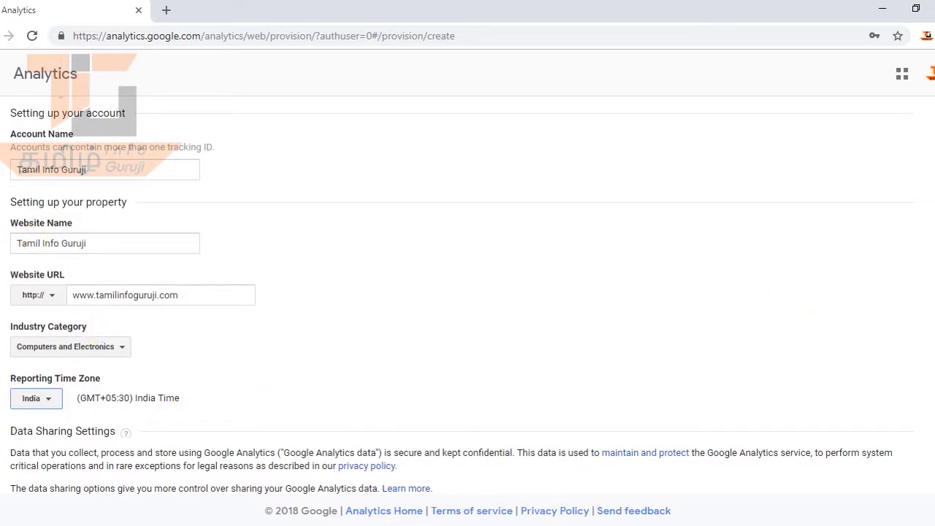
Request the tracking ID with all data sharing options kept, and set the terms of service country to India.
scroll(463, 298, "down", 3)
scroll(462, 292, "down", 2)
scroll(462, 292, "down", 1)
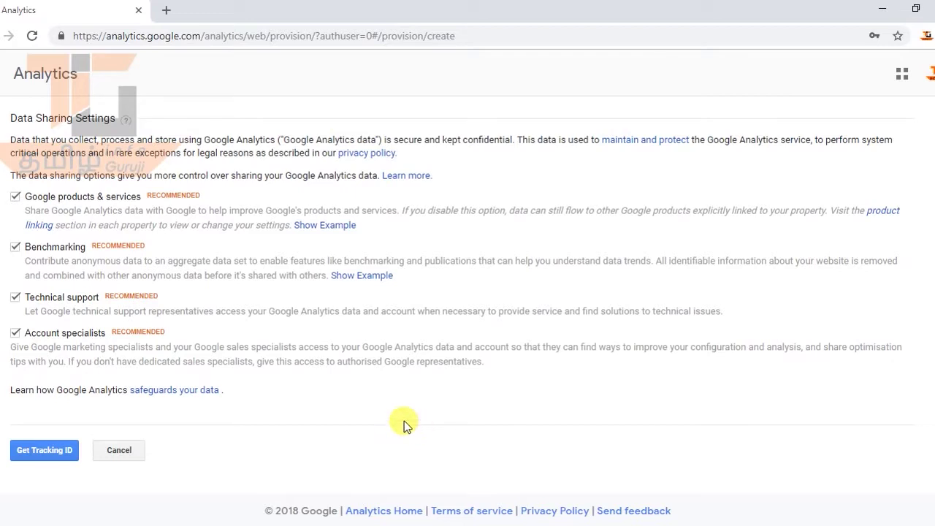
left_click(46, 452)
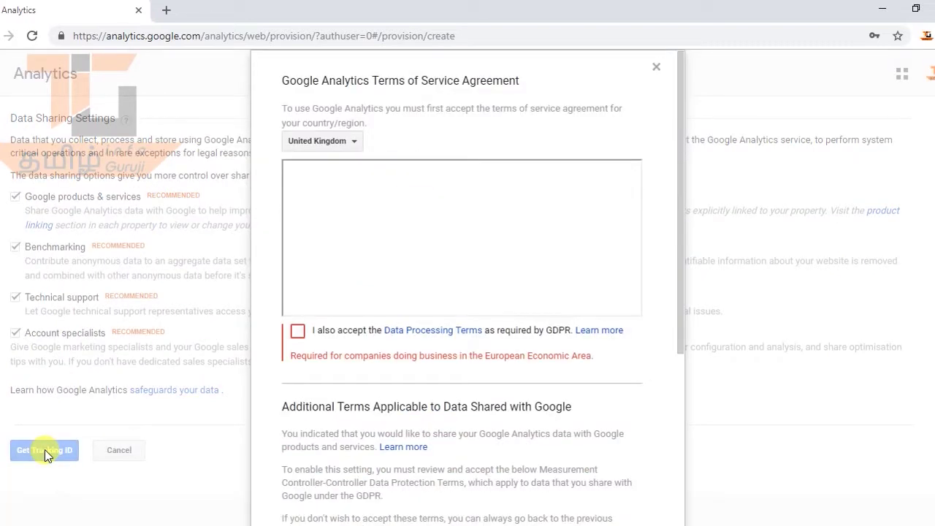
left_click(336, 145)
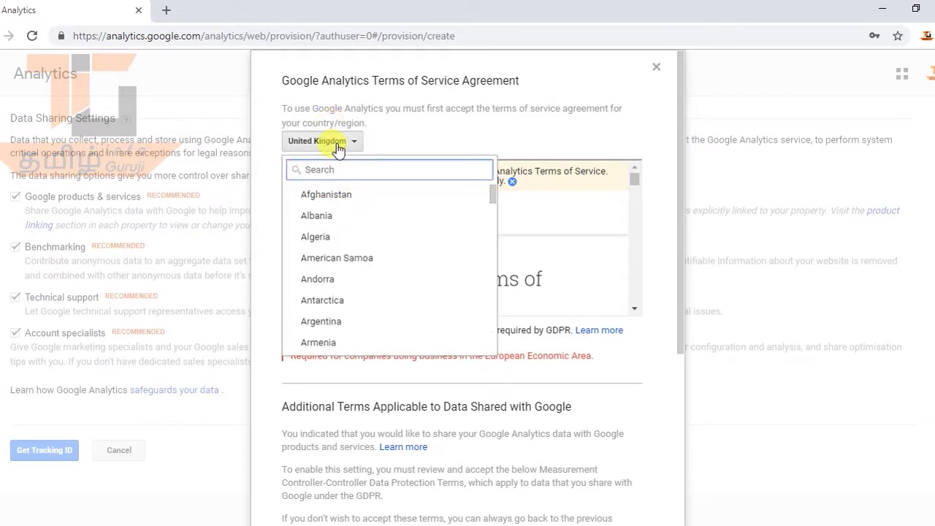
type("india")
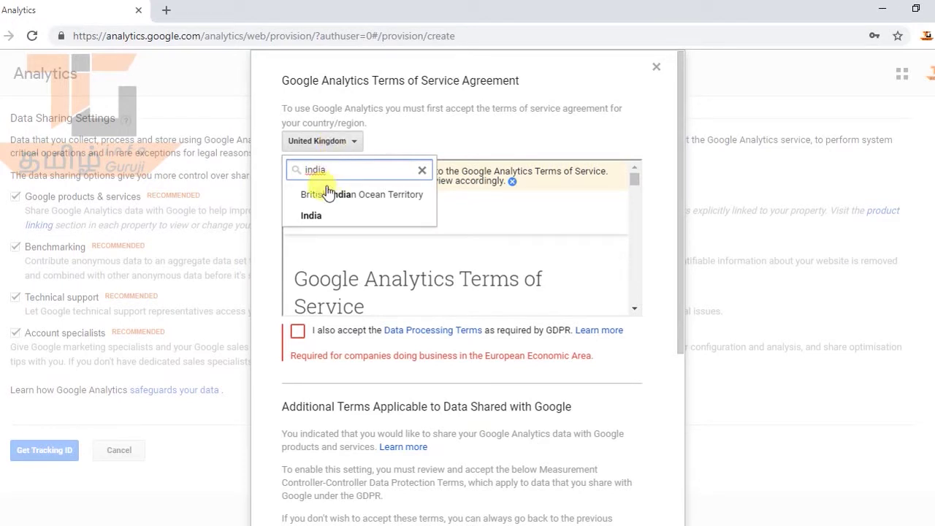
left_click(311, 216)
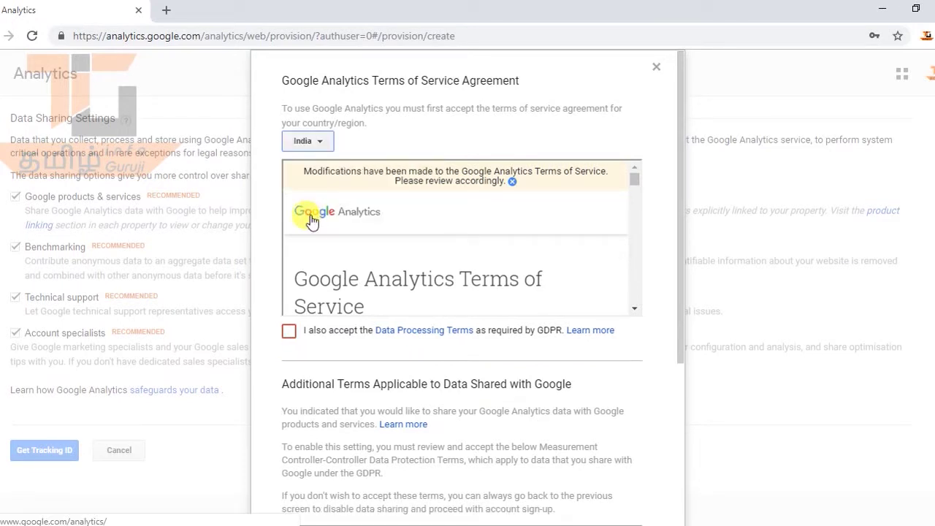
Agree to the GDPR Data Processing Terms and the Measurement Controller-Controller Data Protection Terms, and accept the service agreement.
left_click(288, 332)
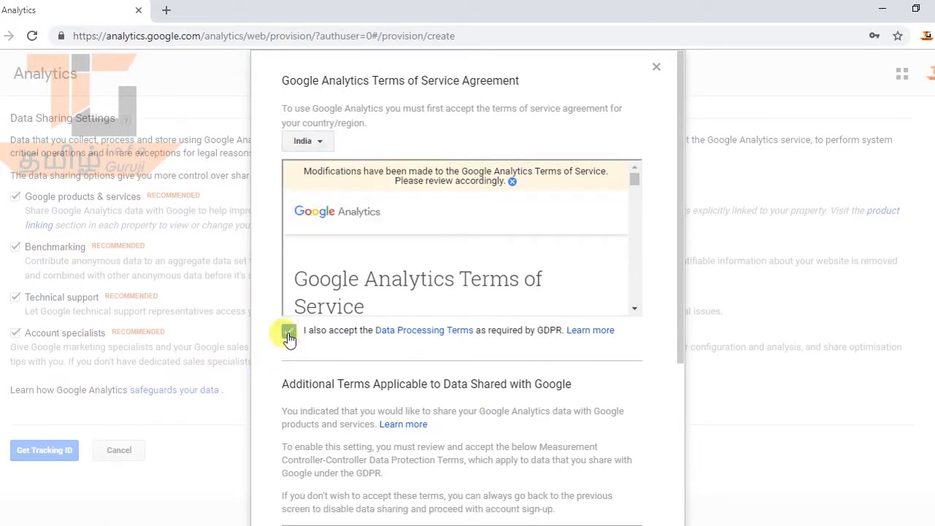
left_click_drag(679, 194, 675, 467)
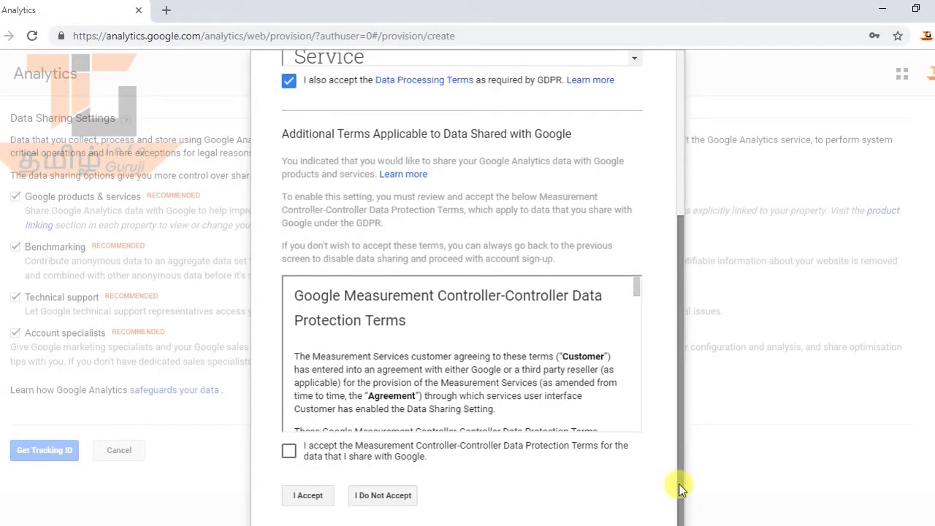
left_click(287, 454)
left_click(302, 499)
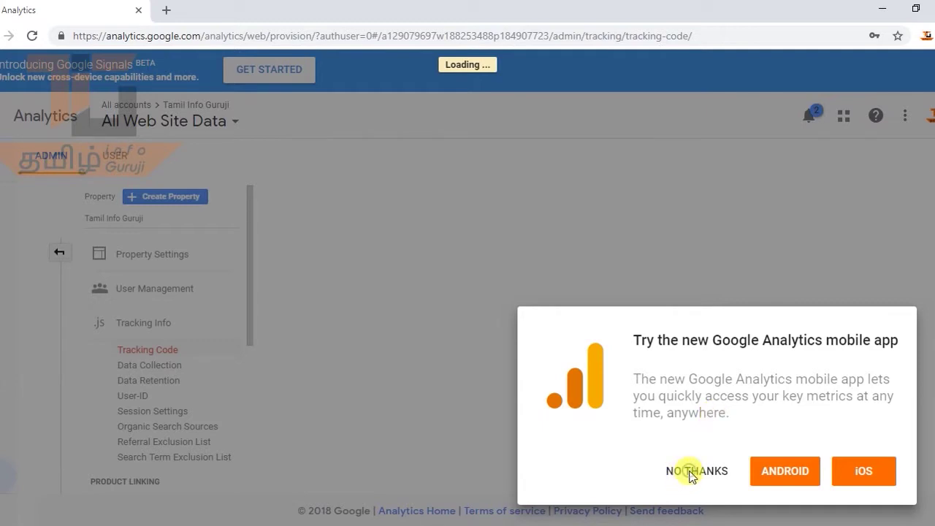
Dismiss the mobile app offer and select the entire Global Site Tag (gtag.js) tracking code.
left_click(799, 468)
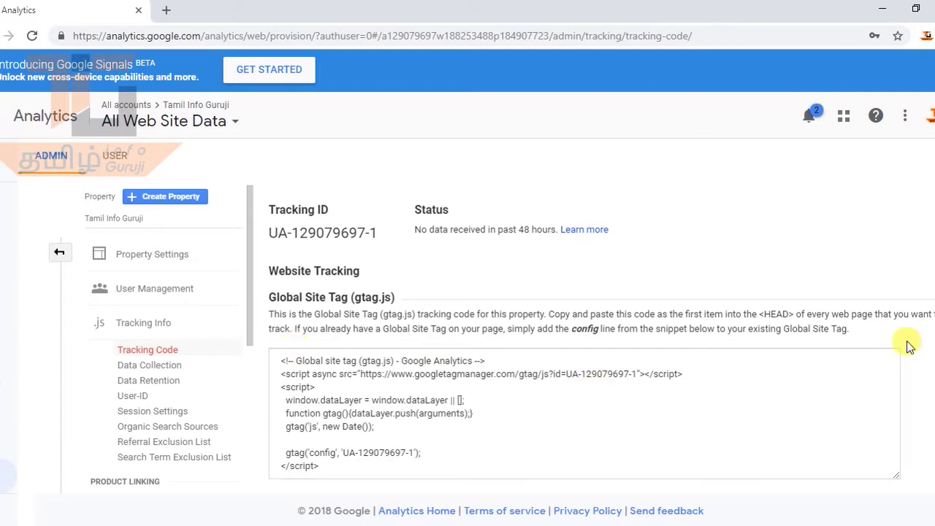
scroll(934, 296, "down", 1)
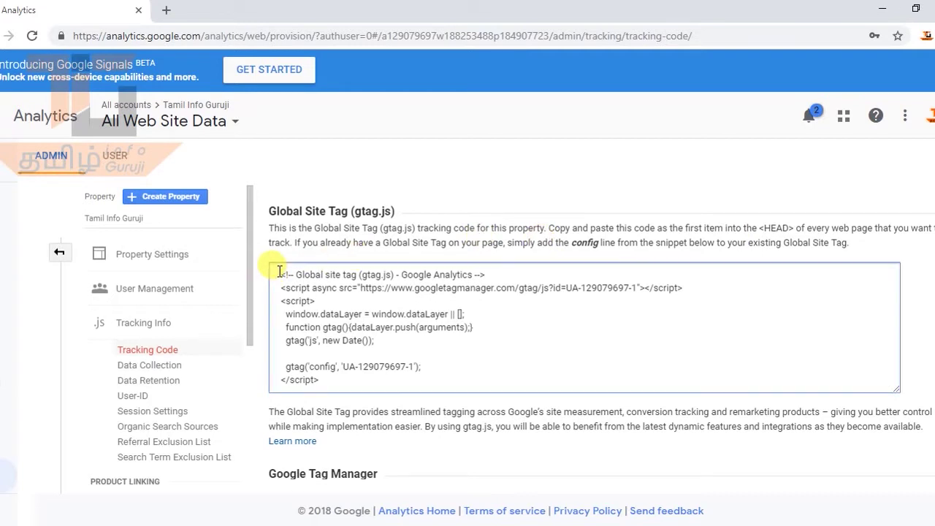
left_click_drag(280, 274, 376, 410)
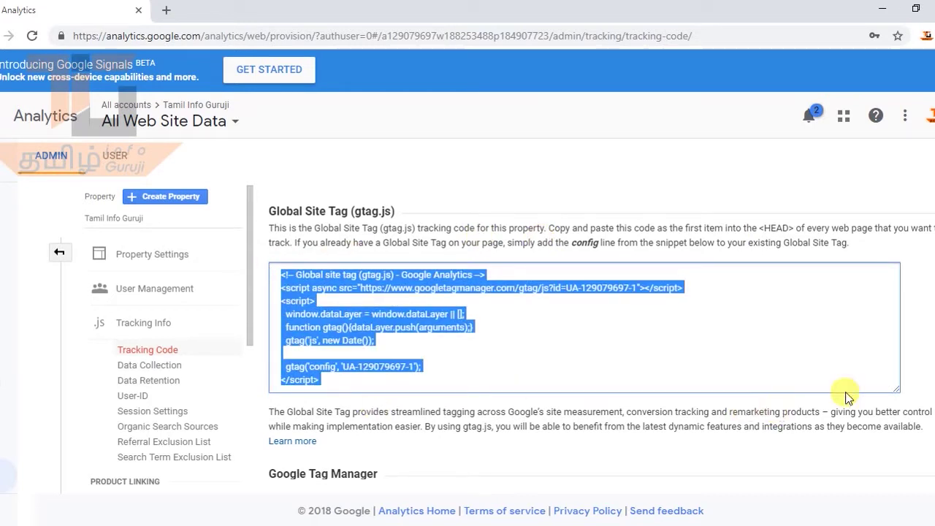
scroll(934, 351, "down", 1)
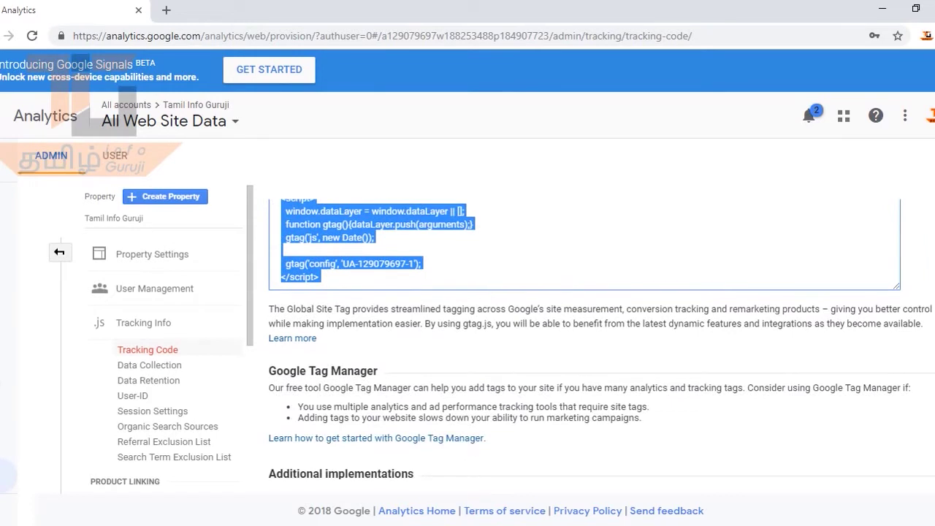
scroll(931, 285, "down", 1)
scroll(931, 285, "up", 3)
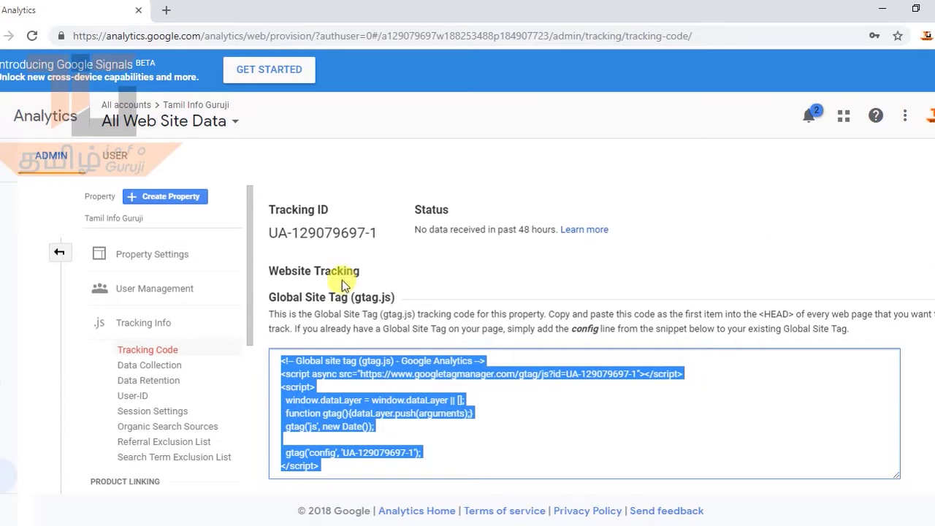
Highlight the <HEAD> placement note for the tracking code and check the user permissions of the Tamil Info Guruji property.
left_click_drag(758, 315, 802, 313)
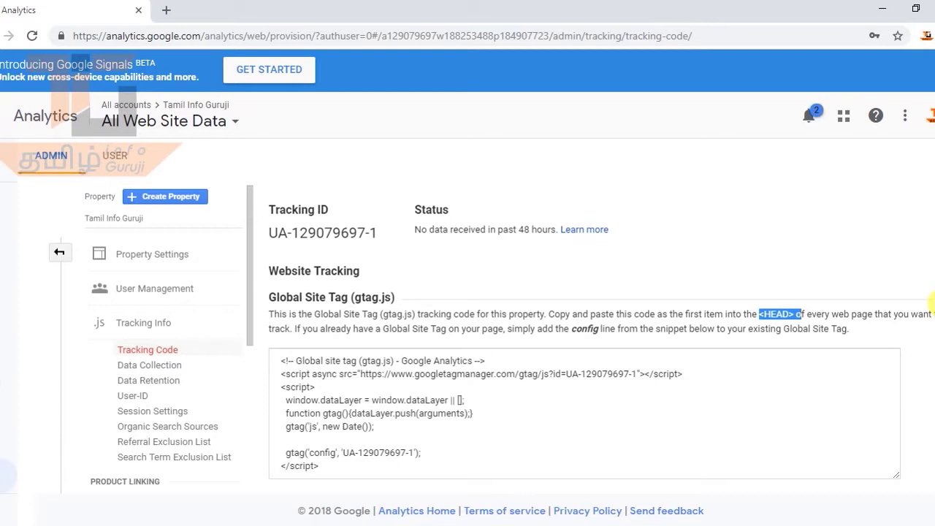
left_click(133, 287)
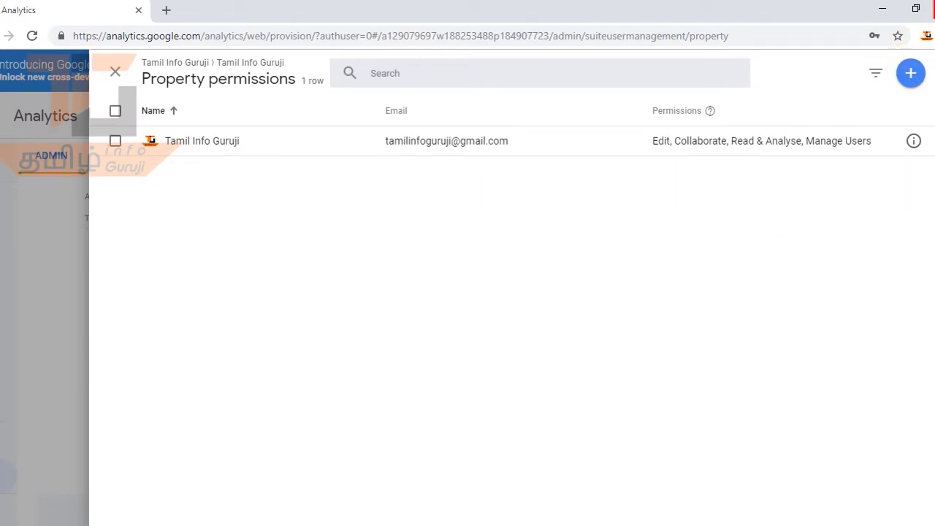
left_click(26, 190)
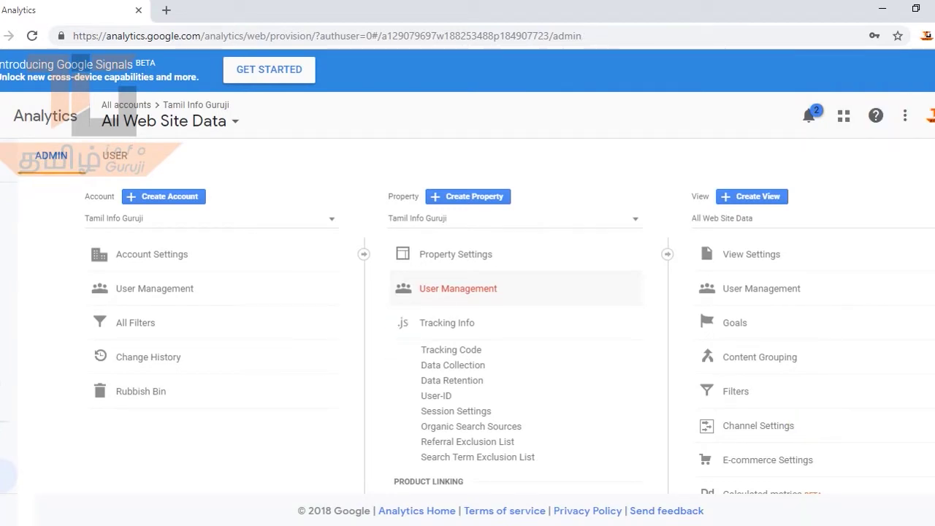
Look over the account, property and view administration options and read the Analytics notifications.
scroll(468, 336, "down", 3)
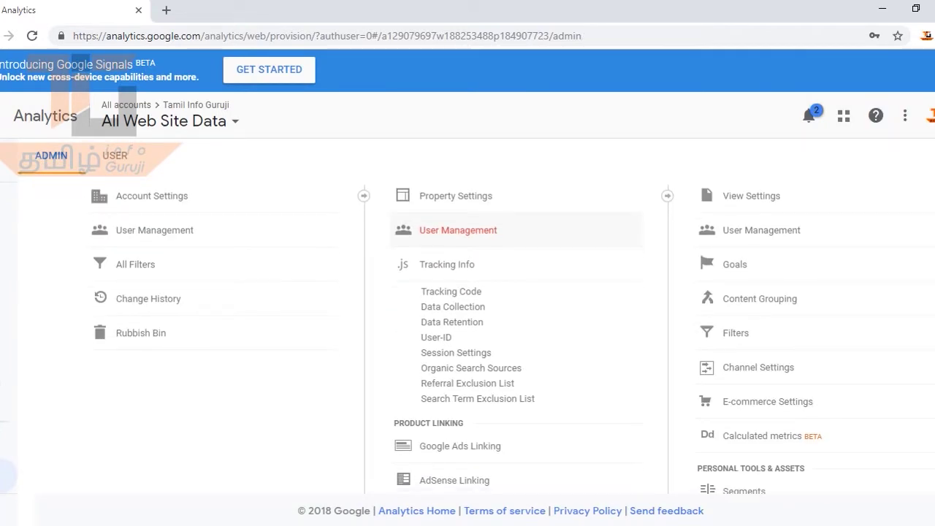
scroll(467, 336, "down", 2)
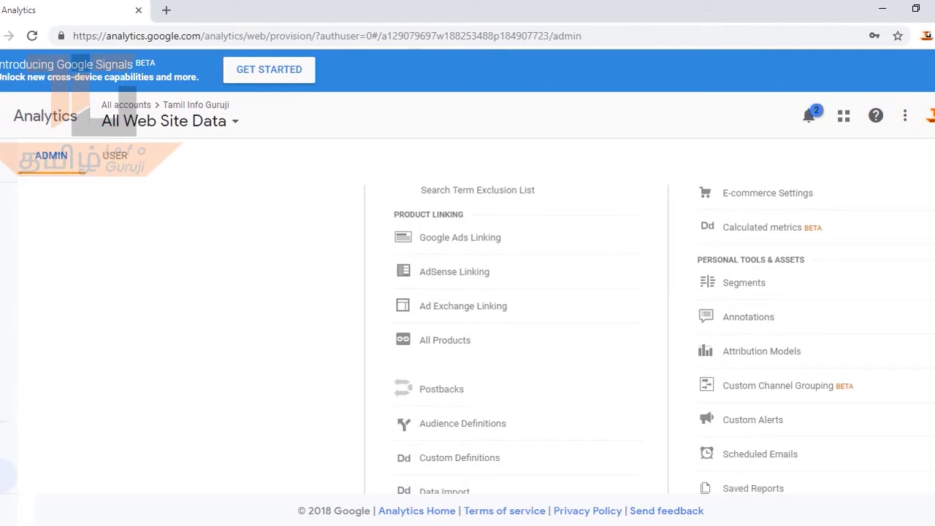
scroll(623, 339, "up", 4)
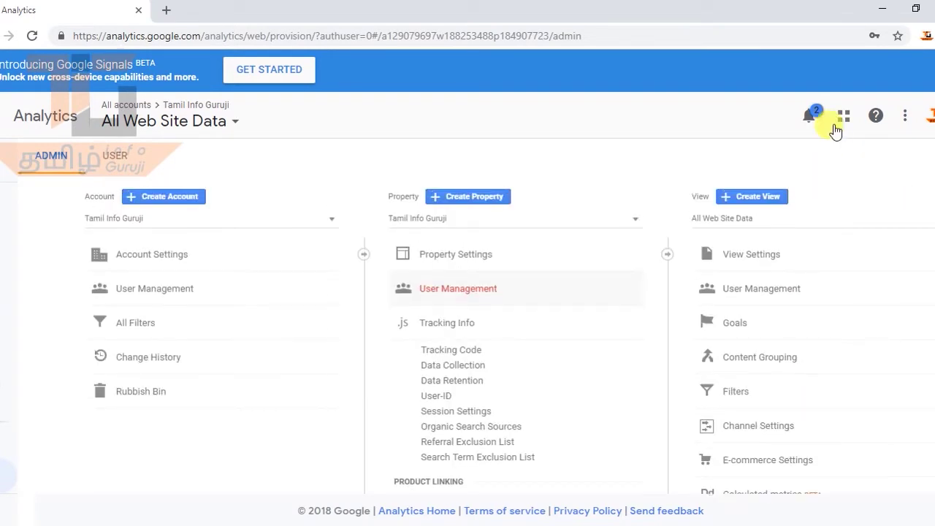
left_click(808, 116)
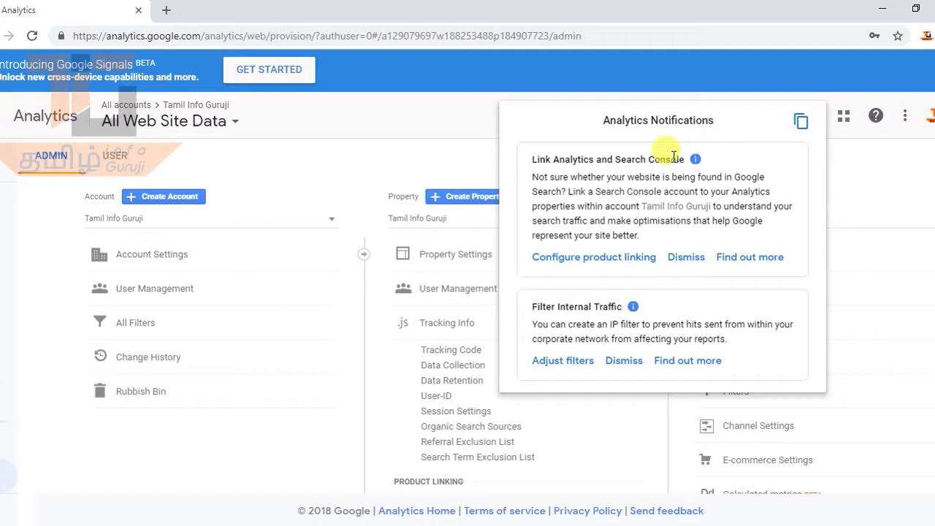
left_click(793, 77)
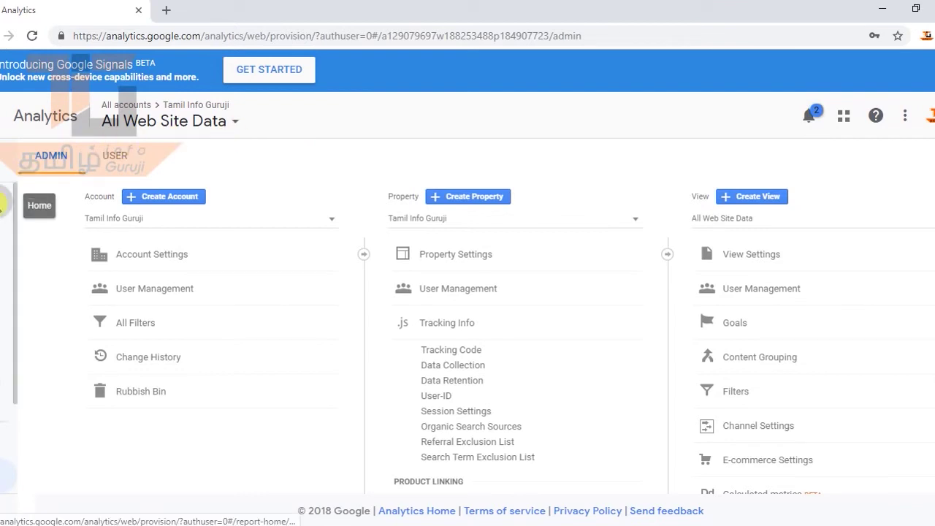
Leave the administration page and open the Home report for the All Web Site Data view.
left_click(3, 207)
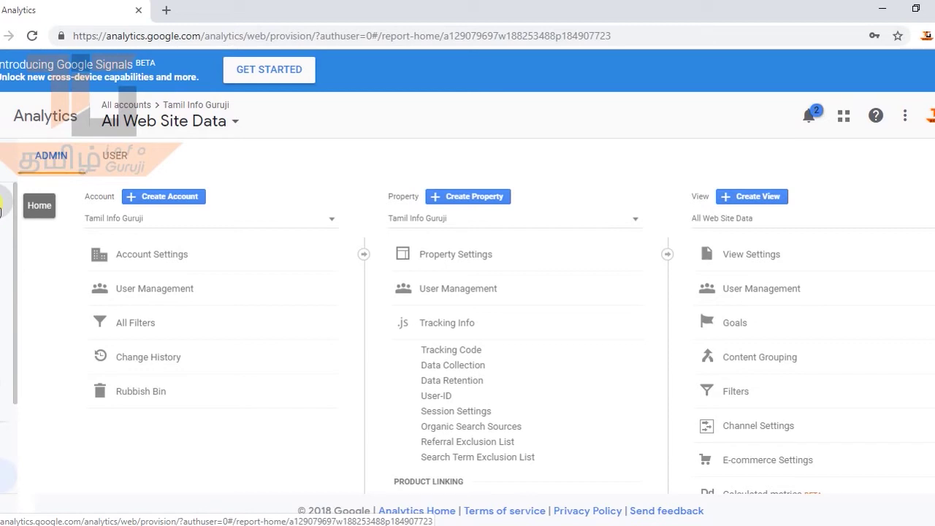
left_click(1, 209)
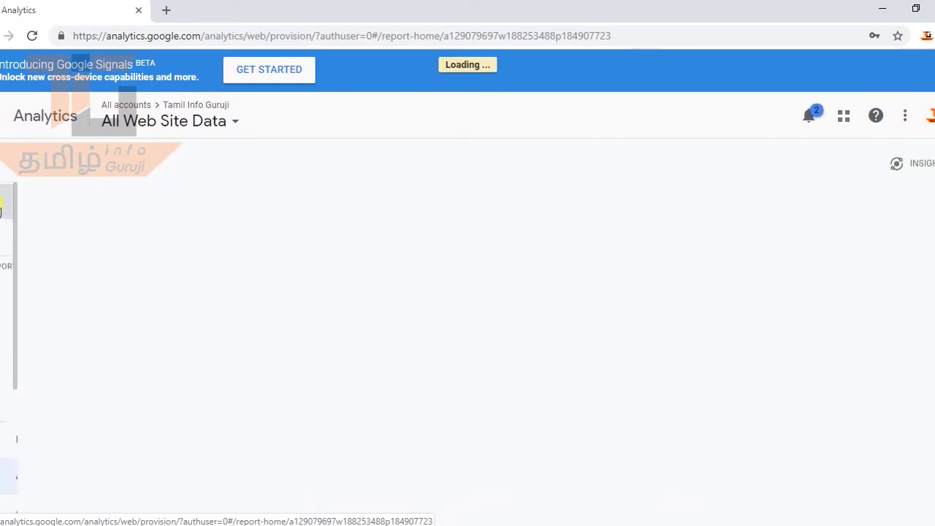